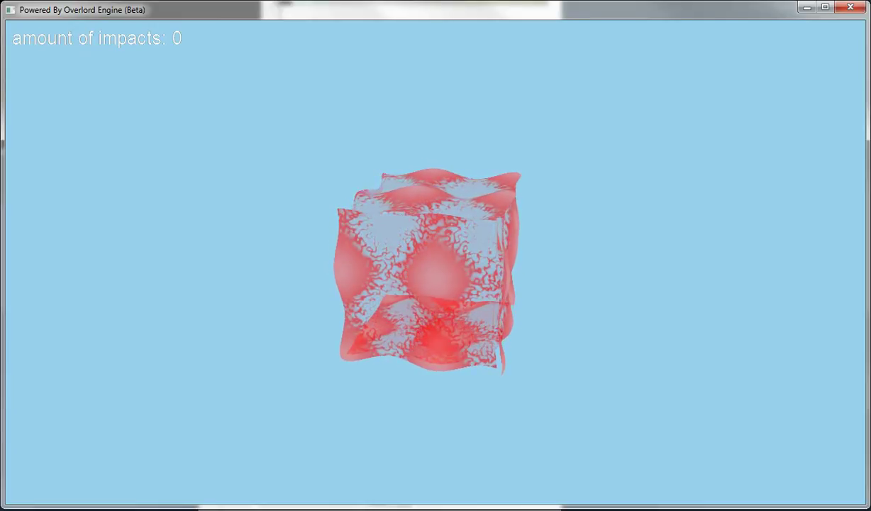
Preview the cube as a wireframe, restore the shaded jelly look, then strike it four times
key(w)
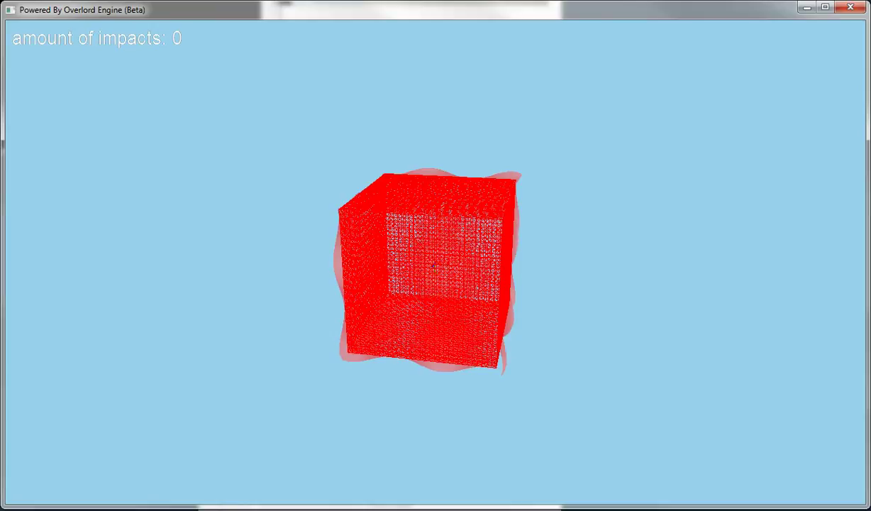
key(F1)
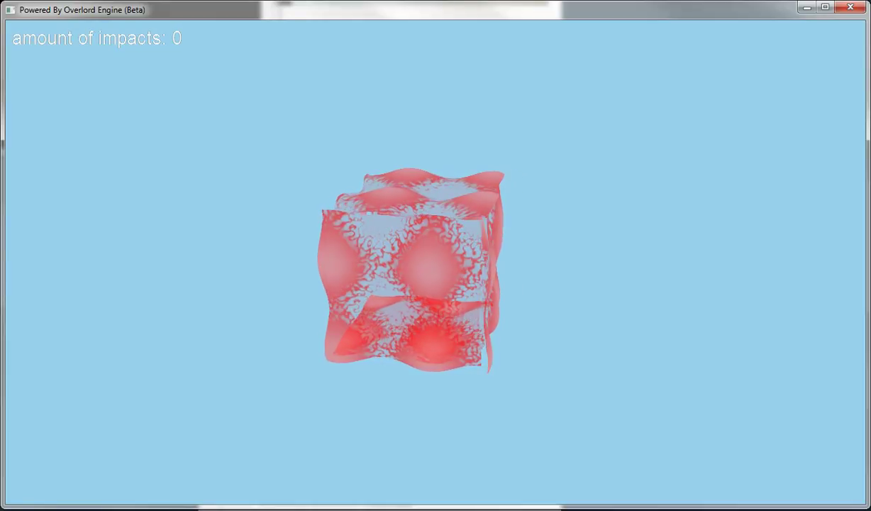
key(space)
key(space)
key(space)
key(space)
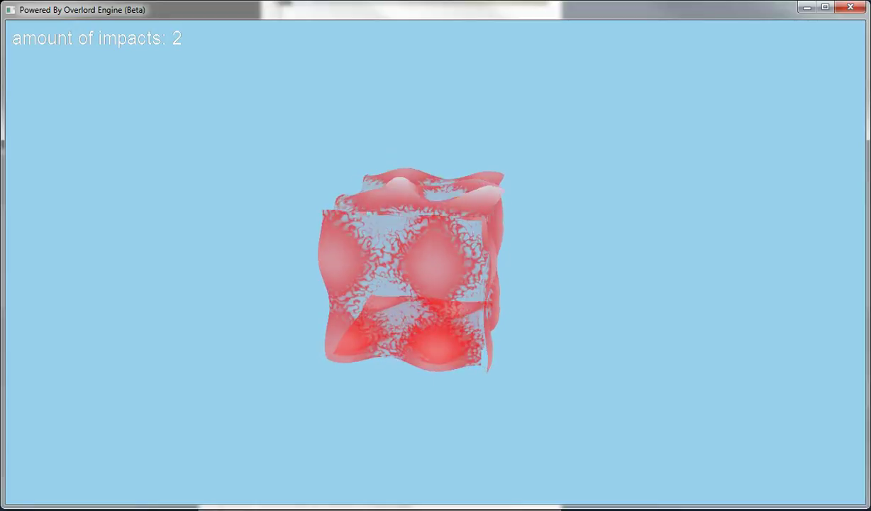
key(space)
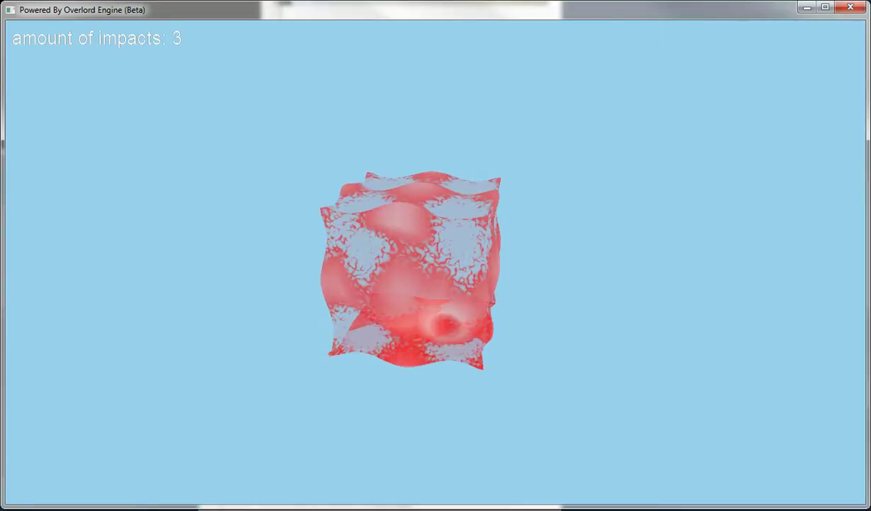
key(space)
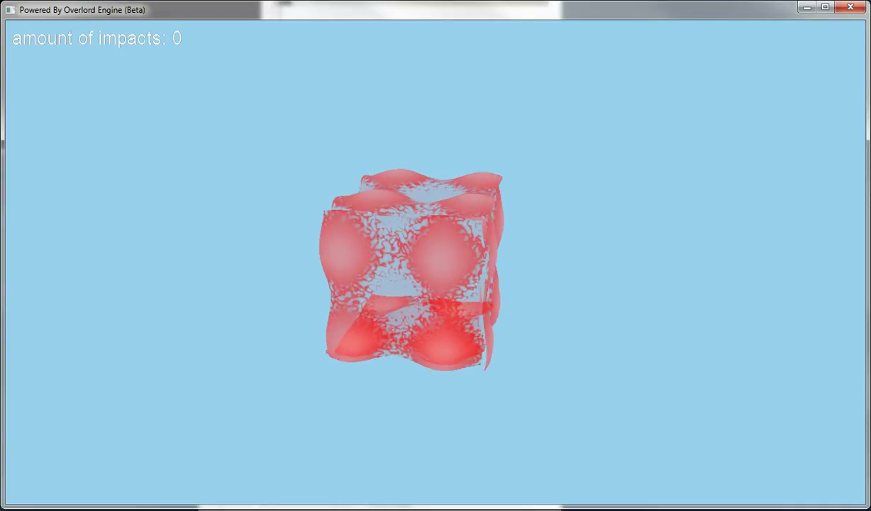
key(space)
key(space)
key(space)
Strike the jelly cube once more and let the ripples settle
key(space)
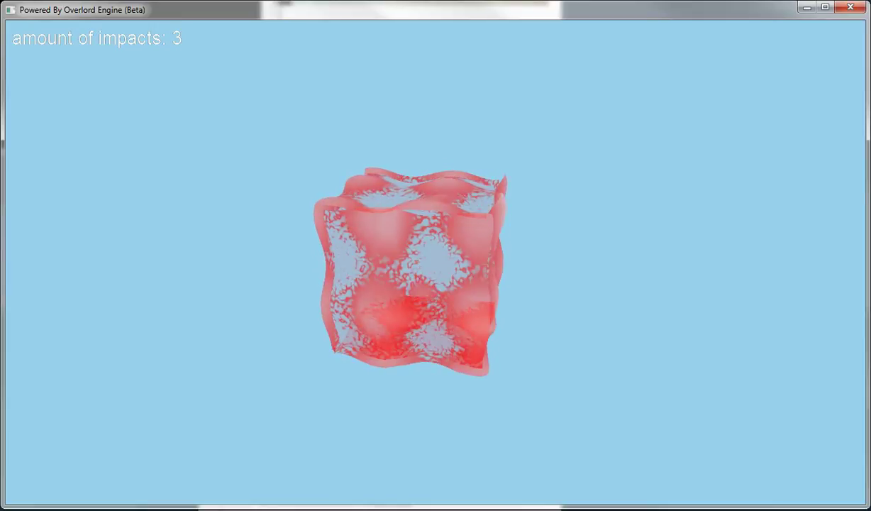
key(space)
key(space)
key(space)
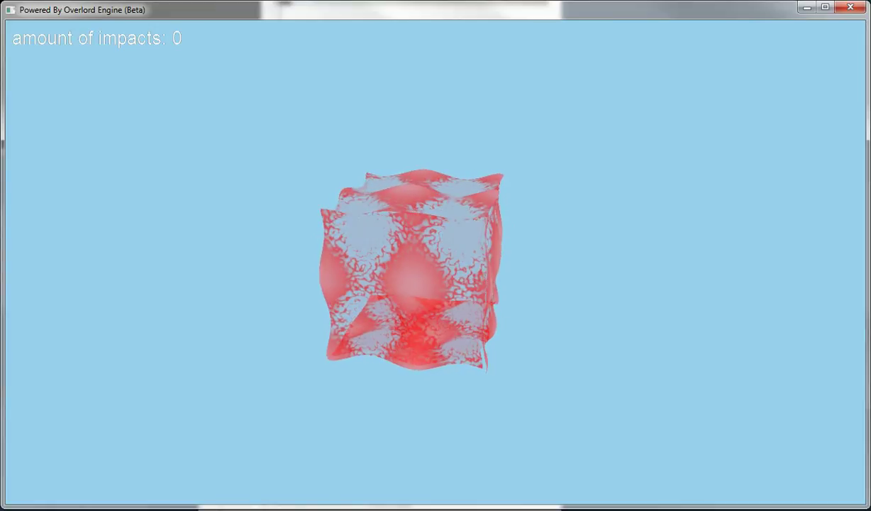